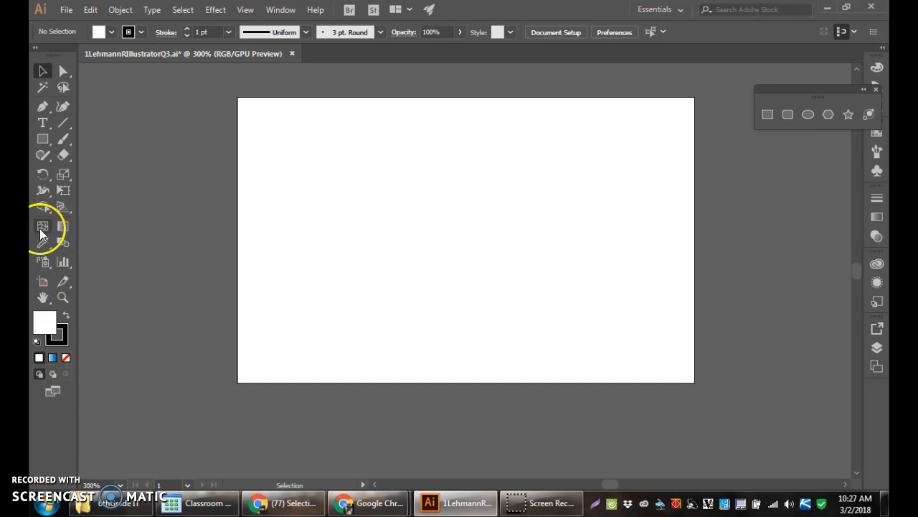
Draw a tall rectangle on the artboard's left half and an overlapping ellipse about 3.8 by 3.1 cm, leaving both deselected.
click(41, 139)
drag(290, 126, 435, 337)
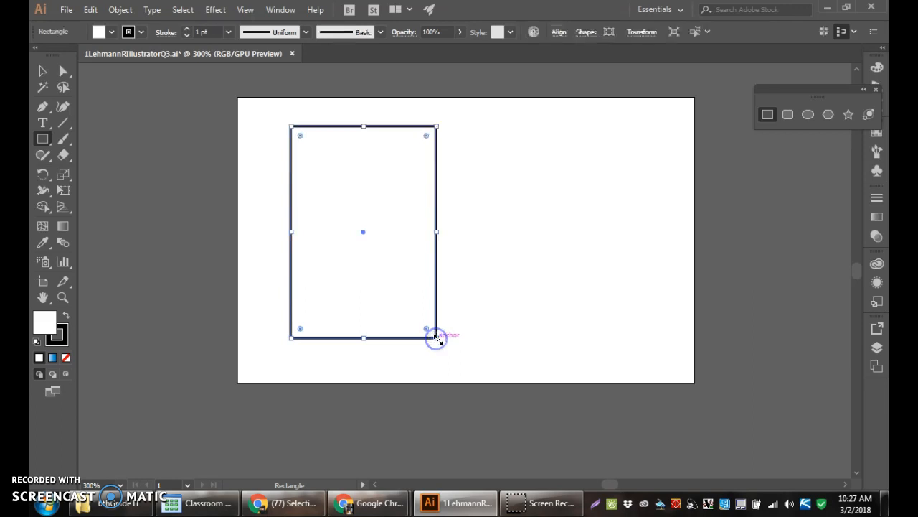
click(808, 114)
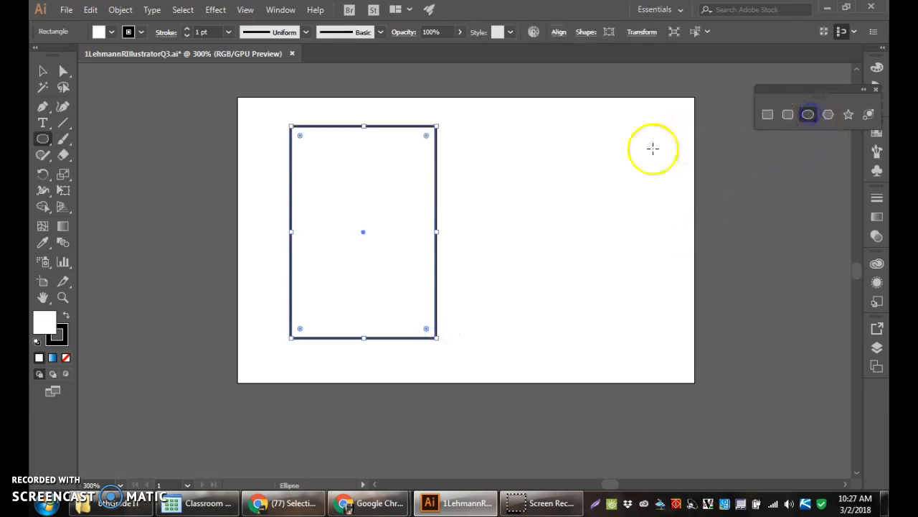
drag(569, 140, 354, 315)
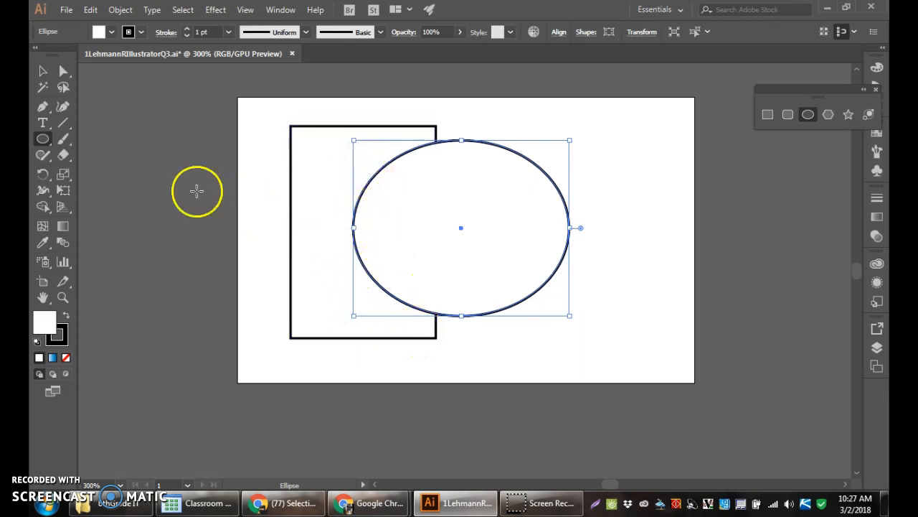
click(43, 70)
click(132, 108)
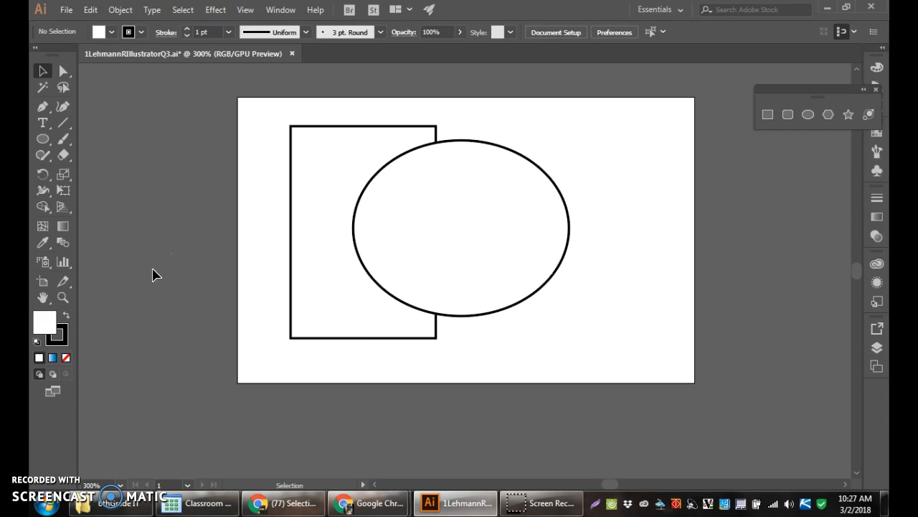
Move only the rectangle's upper-left anchor point outward to about X 0.26 cm, Y 0.19 cm using Direct Selection.
click(65, 73)
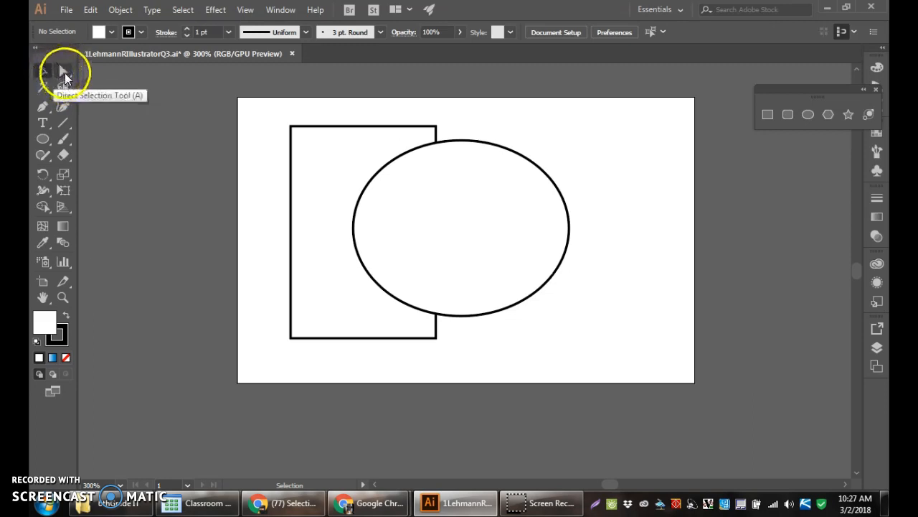
click(66, 73)
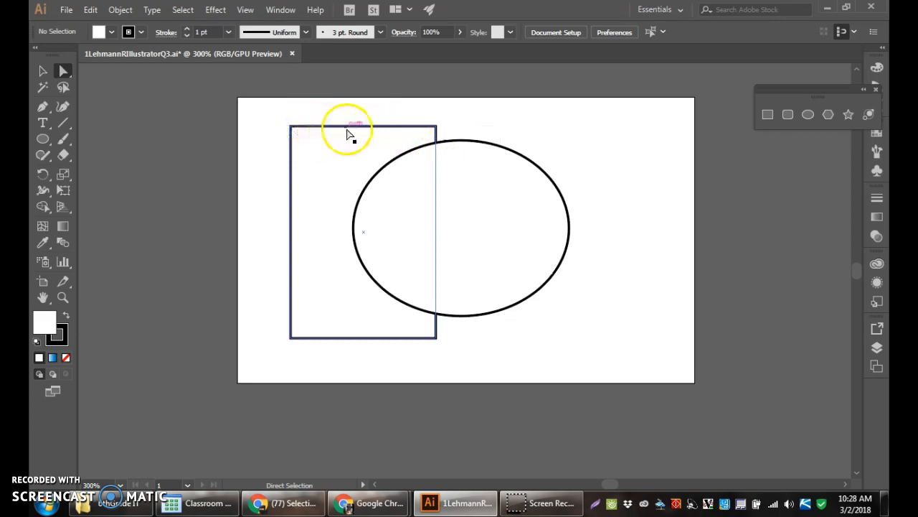
click(291, 126)
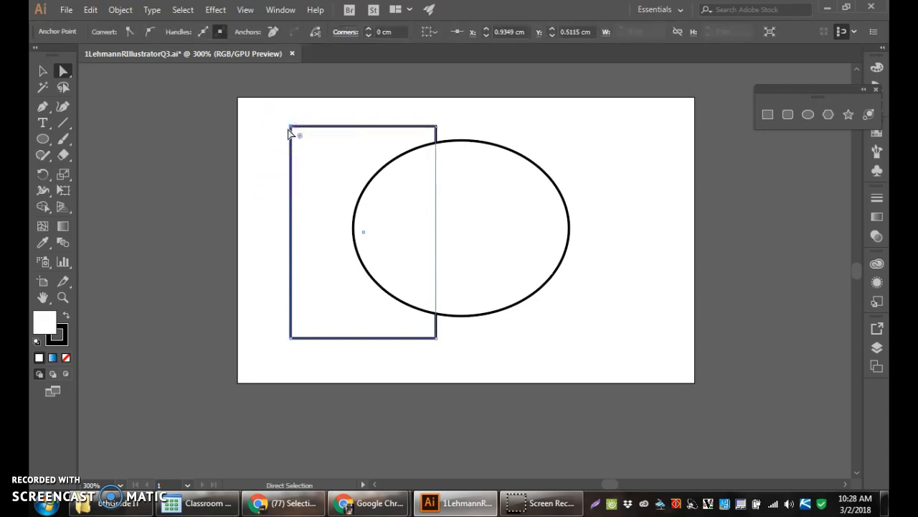
drag(291, 127, 252, 107)
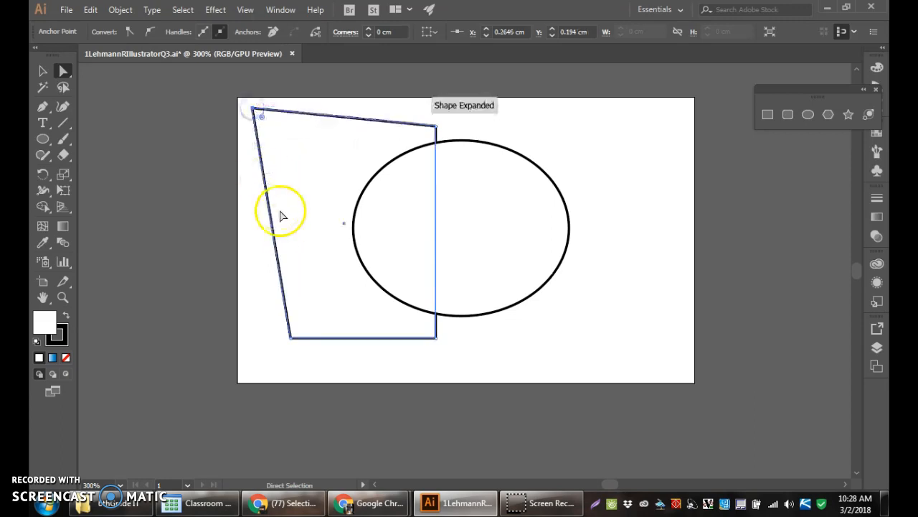
Move the four-sided shape's bottom edge down near the artboard's lower edge, making the shape about 4.7 cm high.
click(359, 337)
click(383, 354)
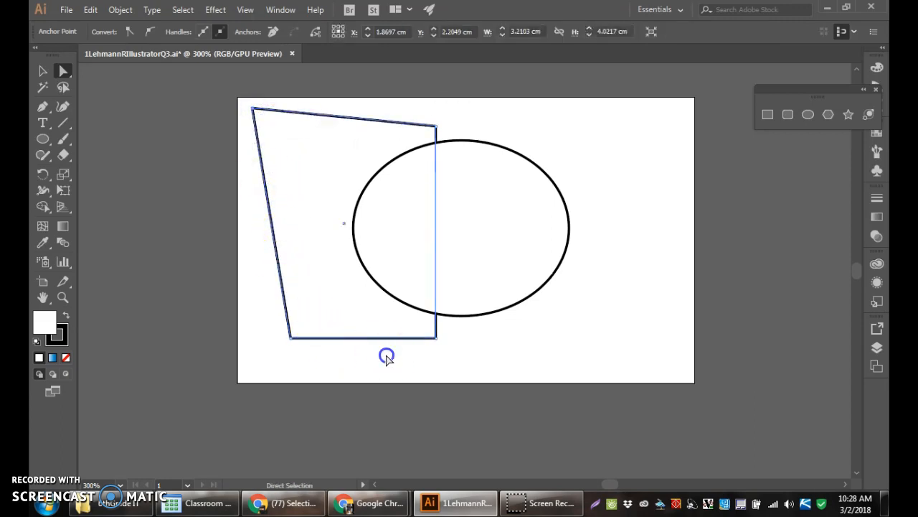
click(358, 338)
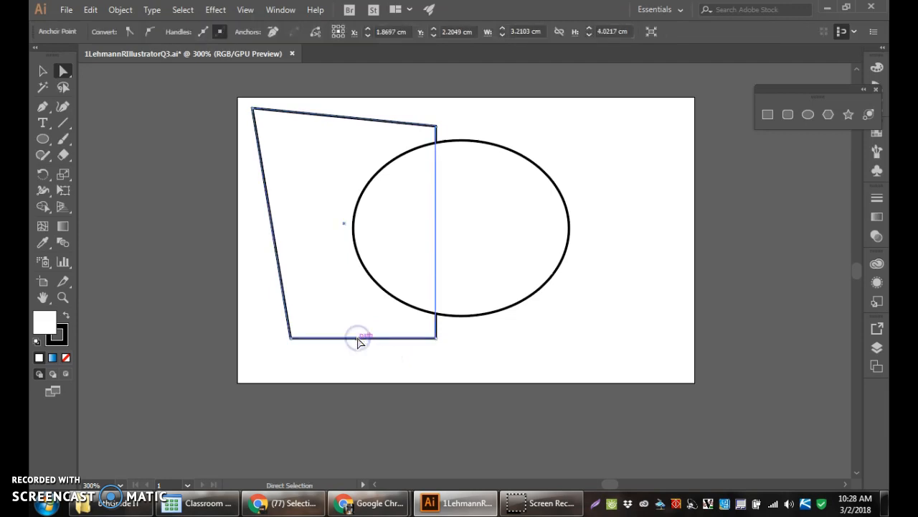
click(358, 340)
drag(358, 341, 360, 378)
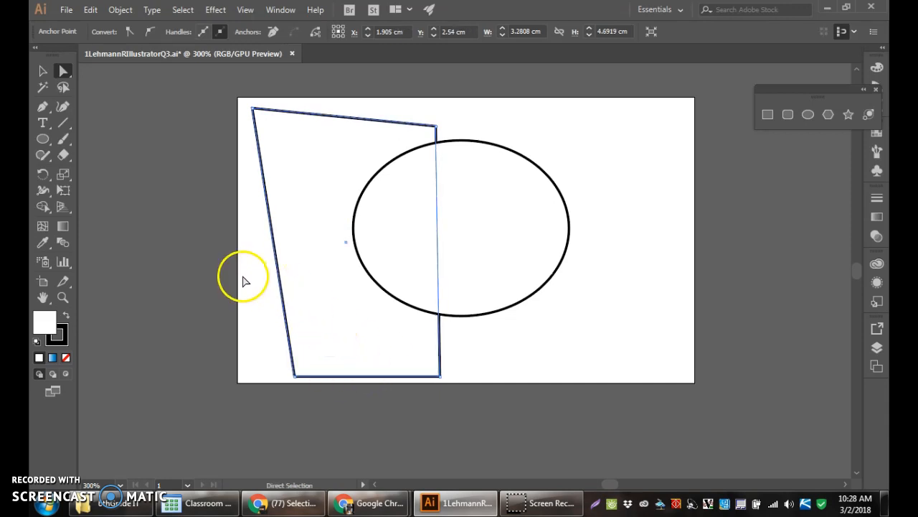
Pull the ellipse's lower-right curve segment outward, stretching the ellipse to about 4.1 by 3.4 cm.
click(571, 228)
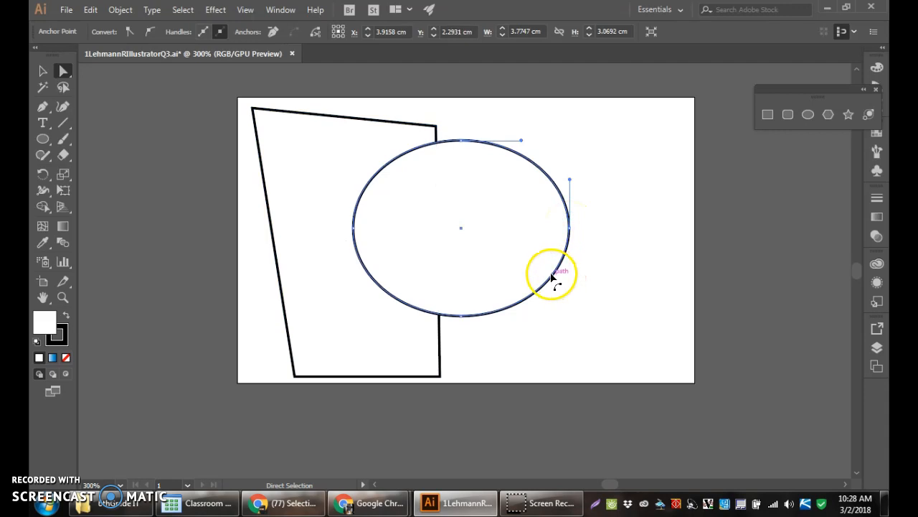
drag(552, 277, 585, 315)
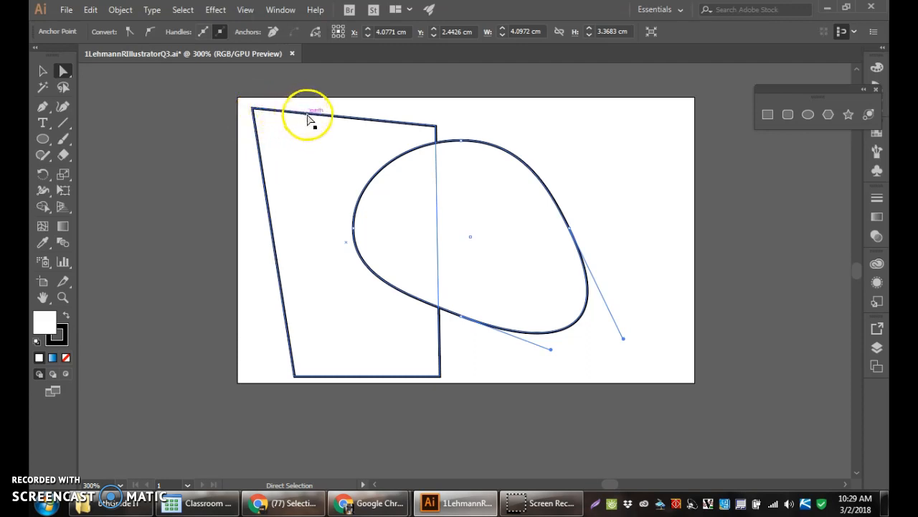
click(344, 128)
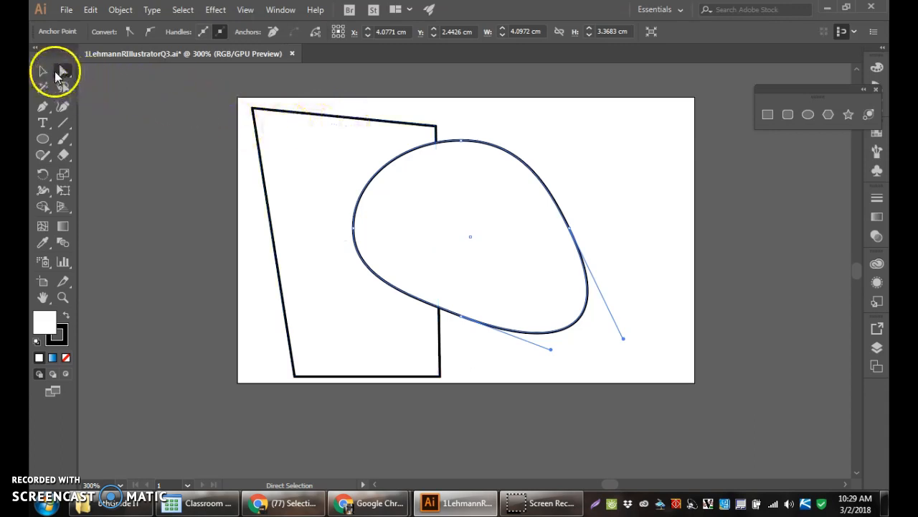
Select the whole four-sided shape and fill it with blue 2516EF.
click(41, 74)
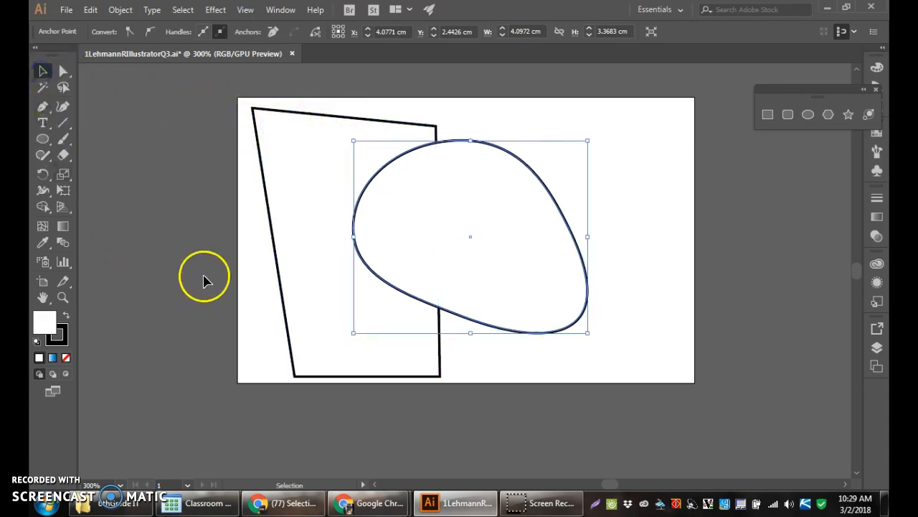
click(375, 124)
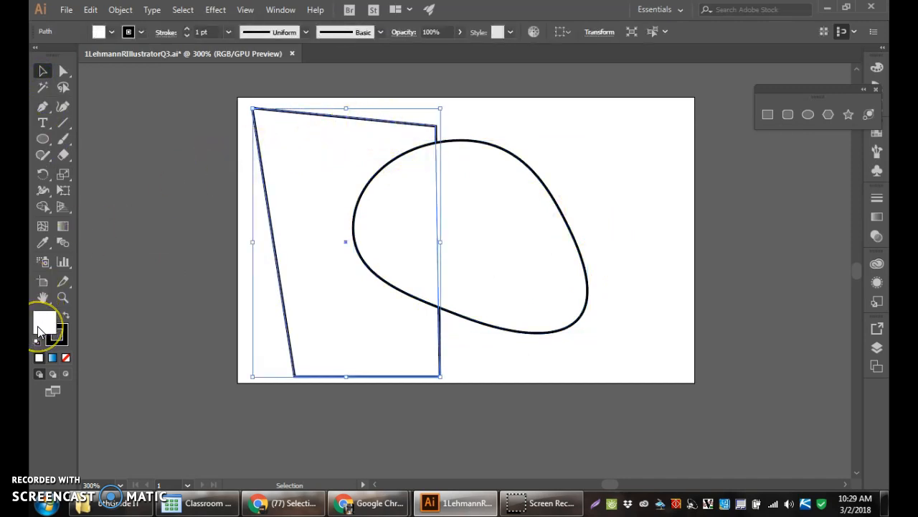
click(64, 345)
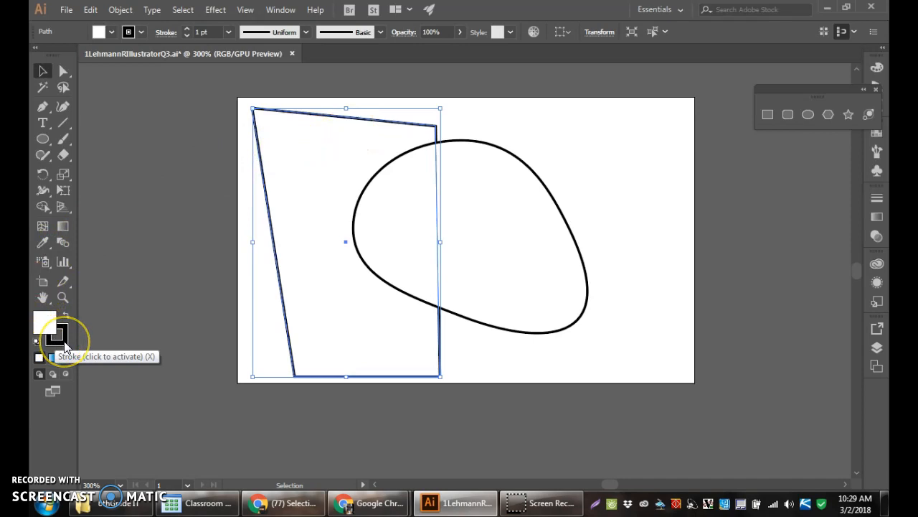
click(48, 329)
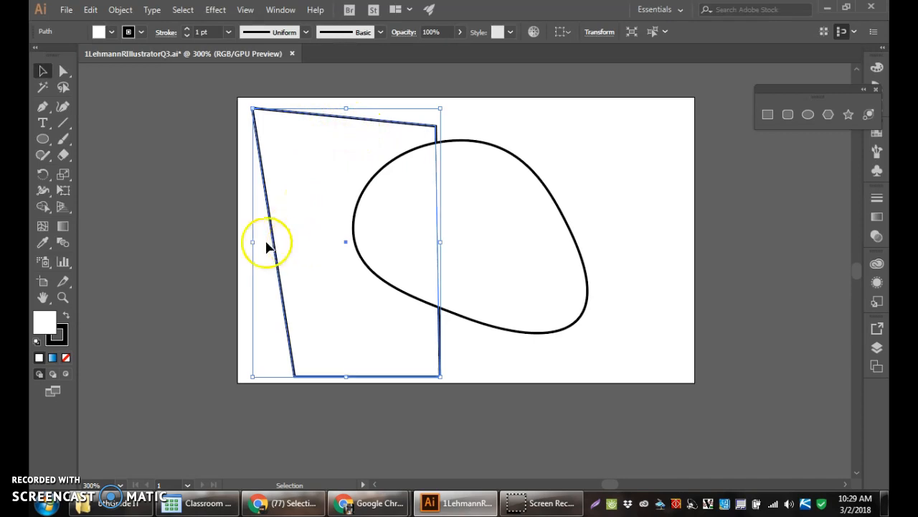
double_click(45, 321)
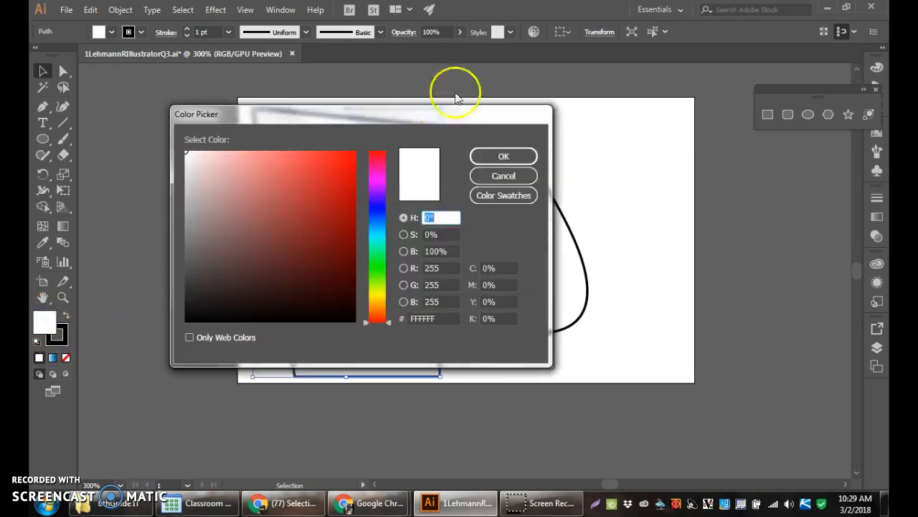
drag(410, 112, 672, 100)
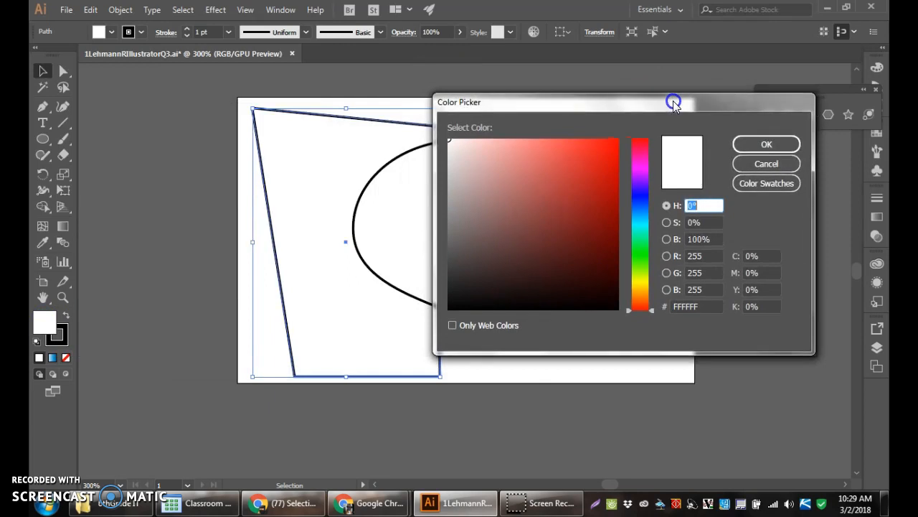
mouse_move(648, 318)
mouse_down()
mouse_move(660, 289)
mouse_move(655, 236)
mouse_move(639, 200)
mouse_move(586, 150)
mouse_move(603, 149)
mouse_up()
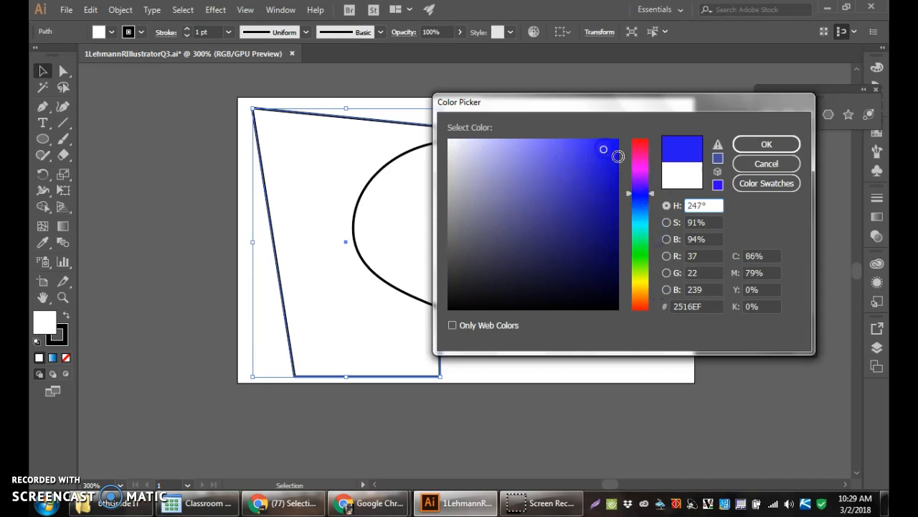
click(766, 144)
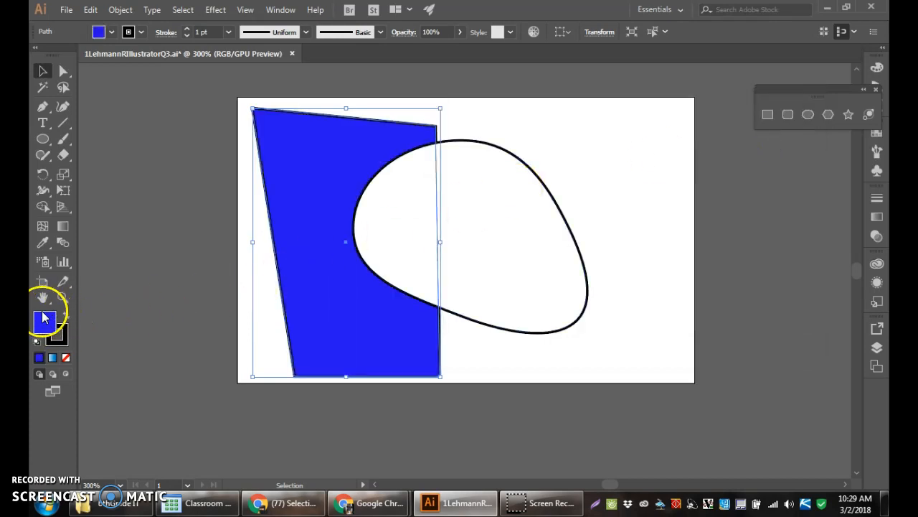
Change the four-sided shape's fill to the yellow swatch.
click(112, 33)
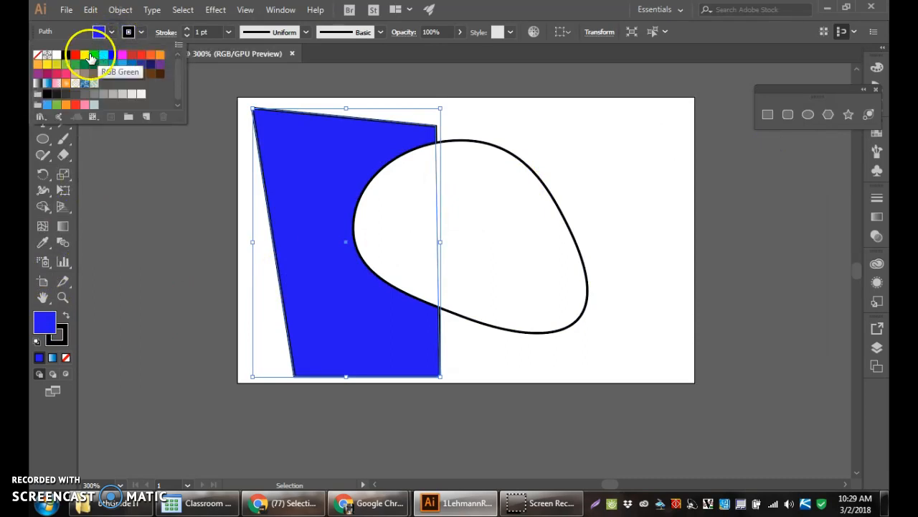
click(42, 117)
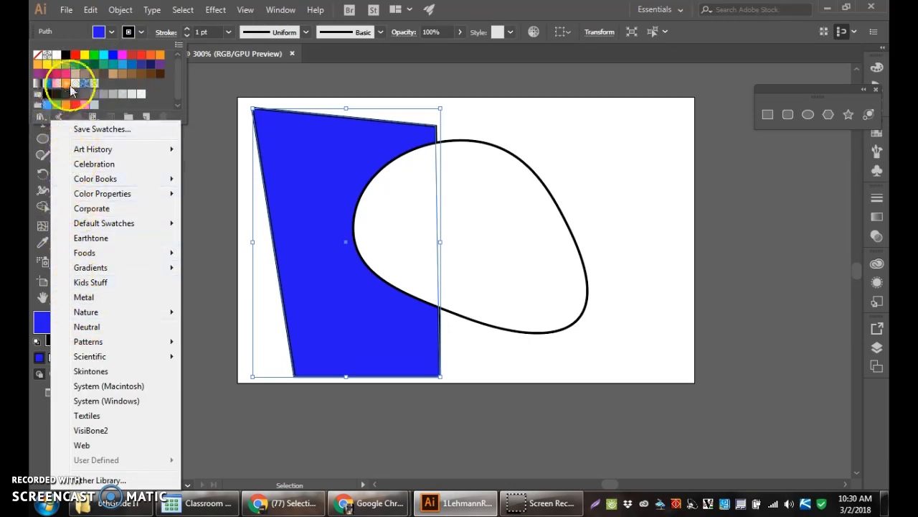
click(84, 54)
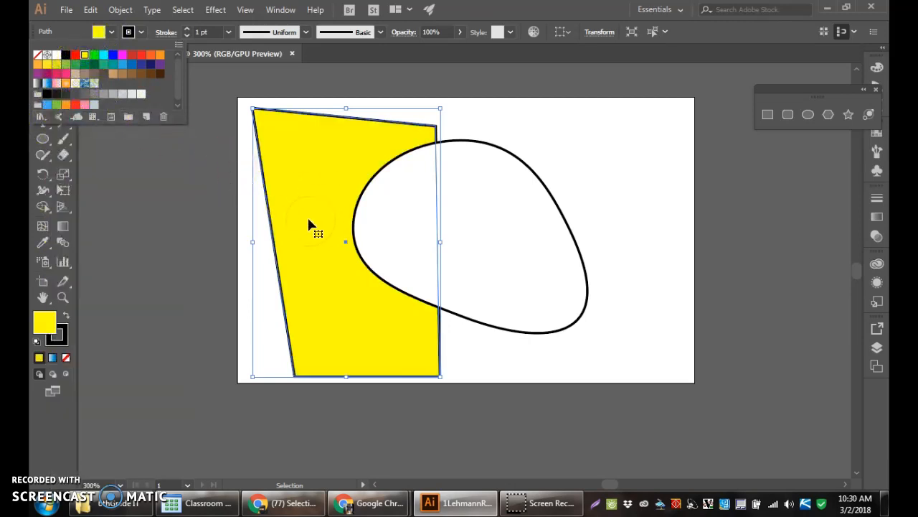
Remove the four-sided shape's fill and restore it as a solid yellow.
click(64, 343)
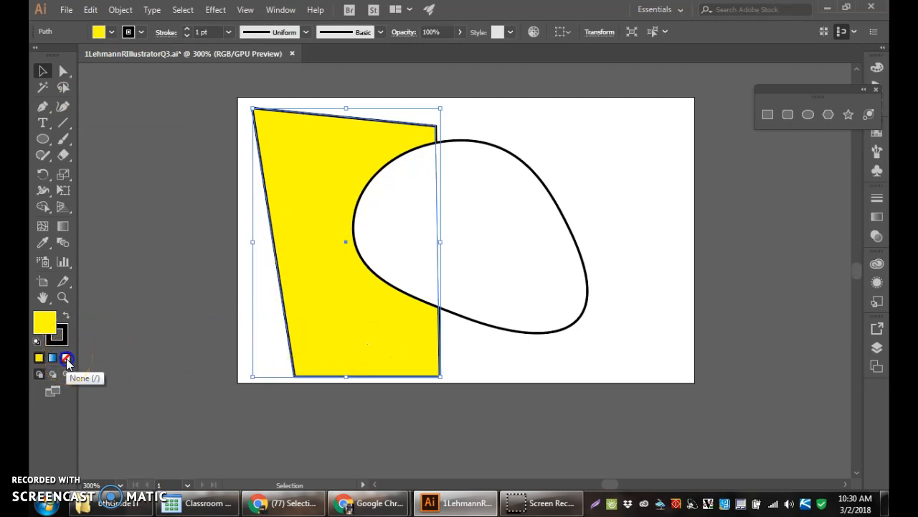
click(66, 358)
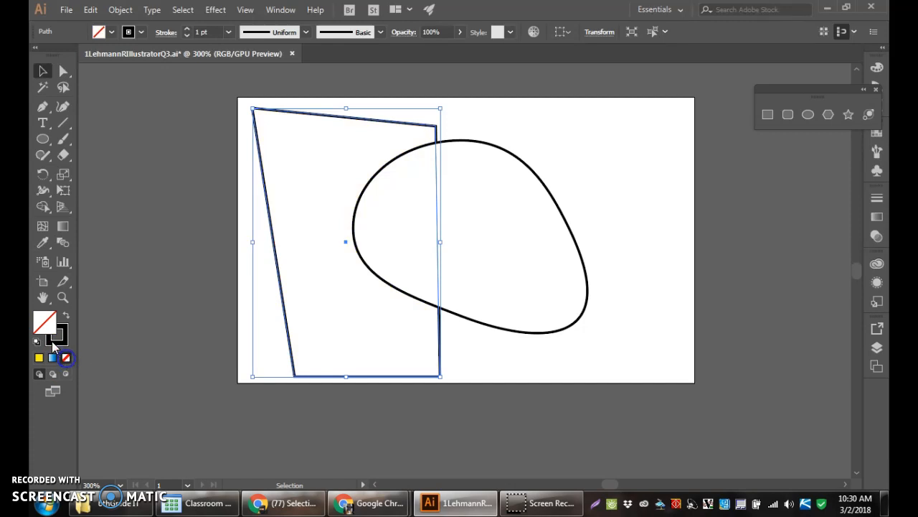
click(40, 357)
Remove the four-sided shape's stroke and restore it as solid black.
click(58, 335)
click(66, 359)
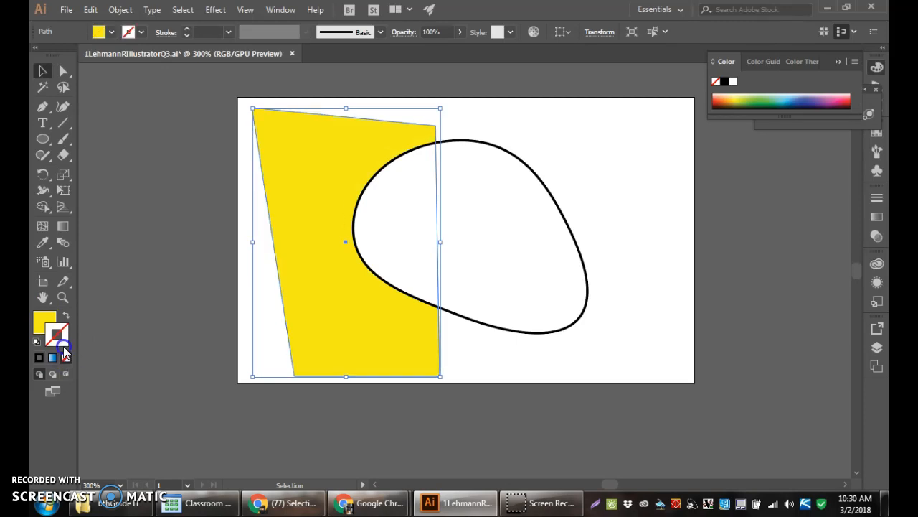
click(40, 357)
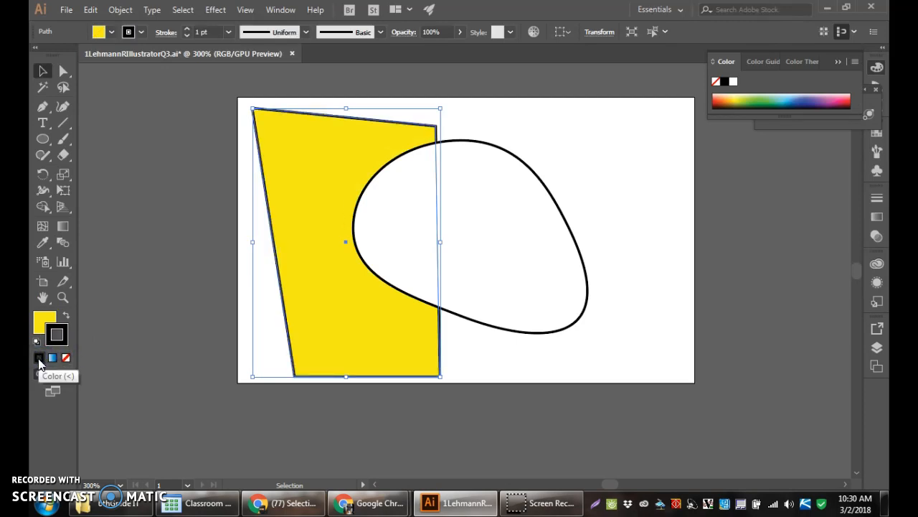
Give the four-sided shape a red swatch stroke and set its stroke weight to .5 cm.
click(129, 32)
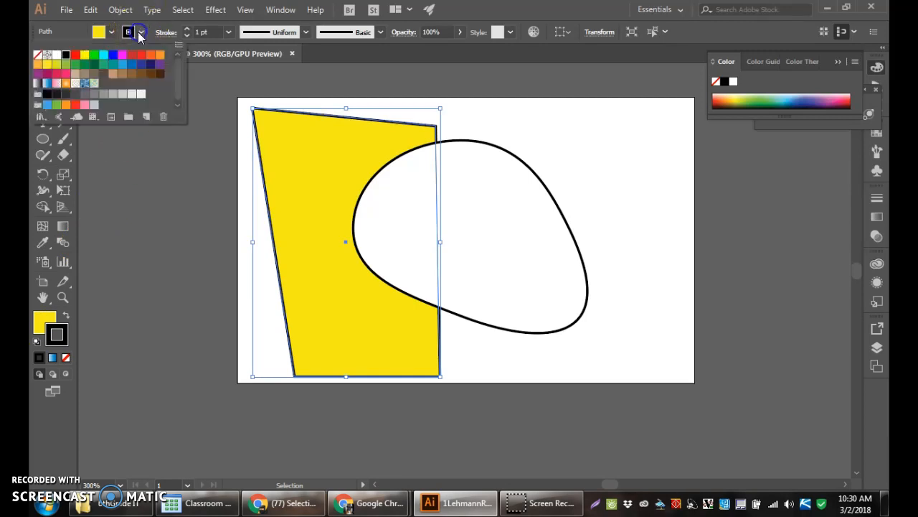
click(131, 55)
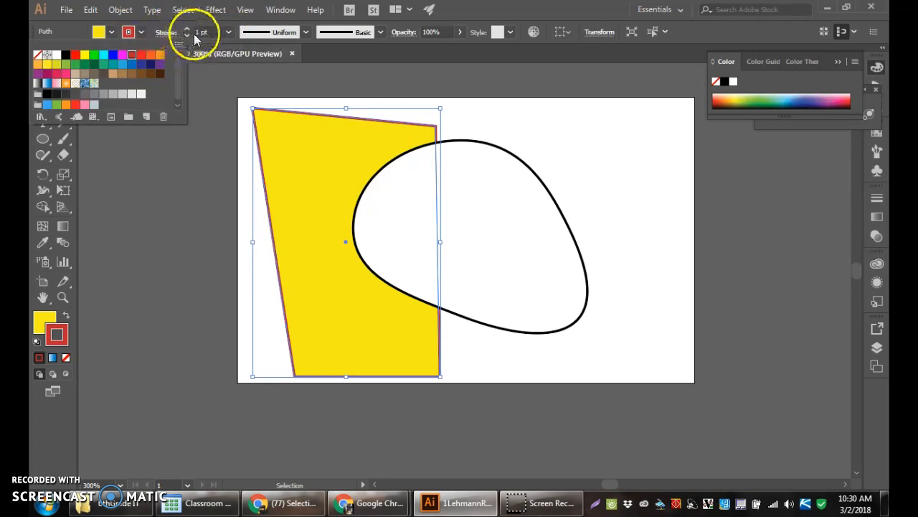
click(230, 34)
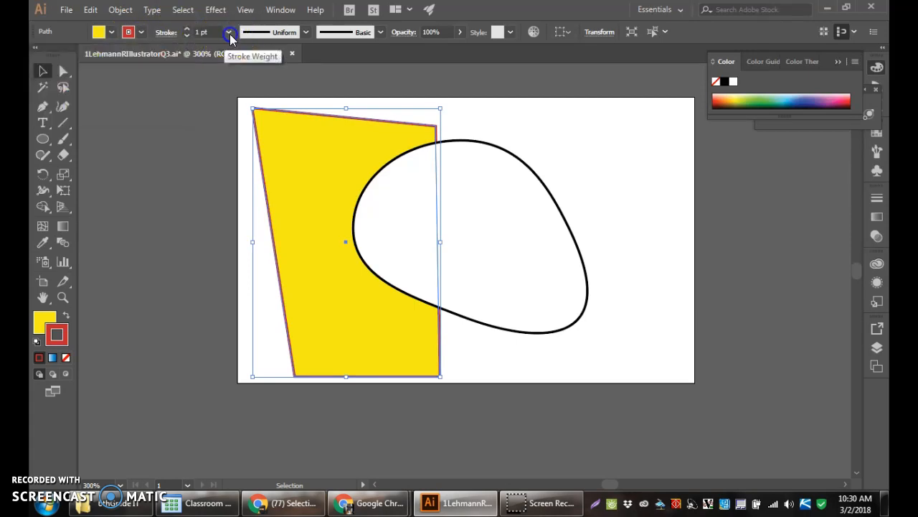
click(230, 34)
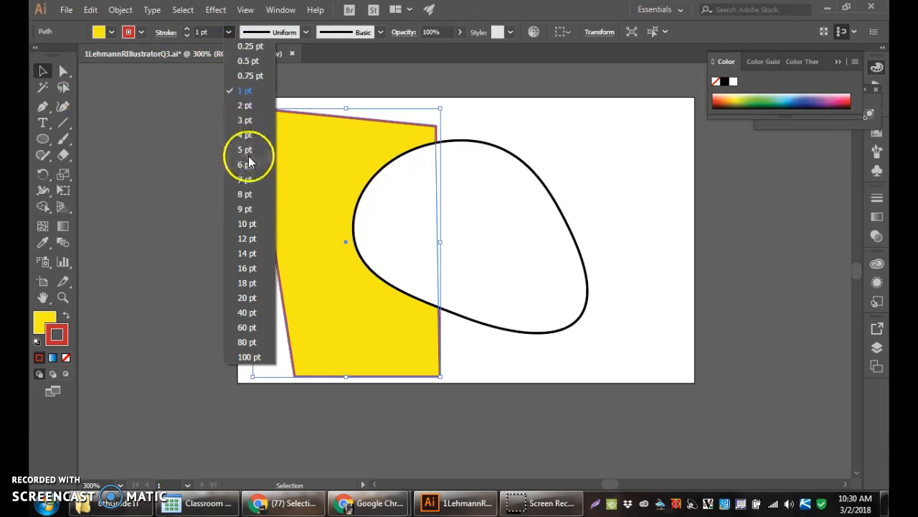
click(217, 30)
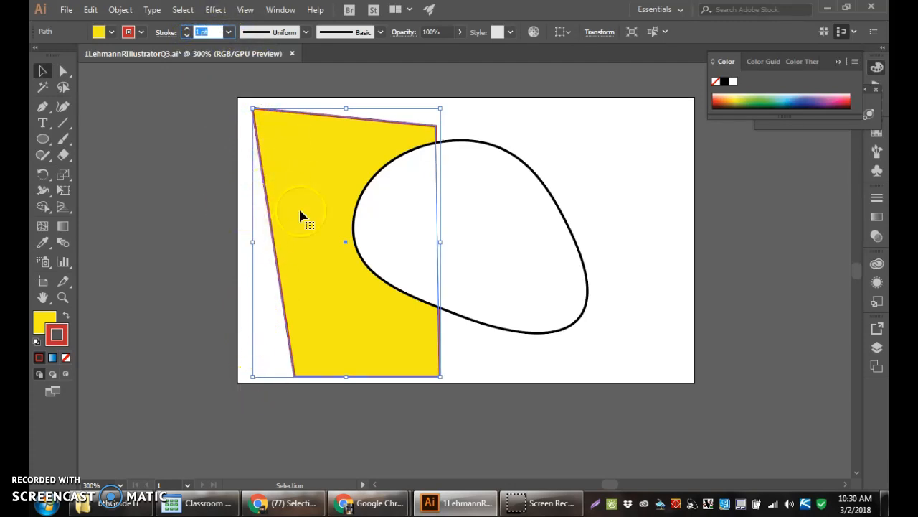
key(BackSpace)
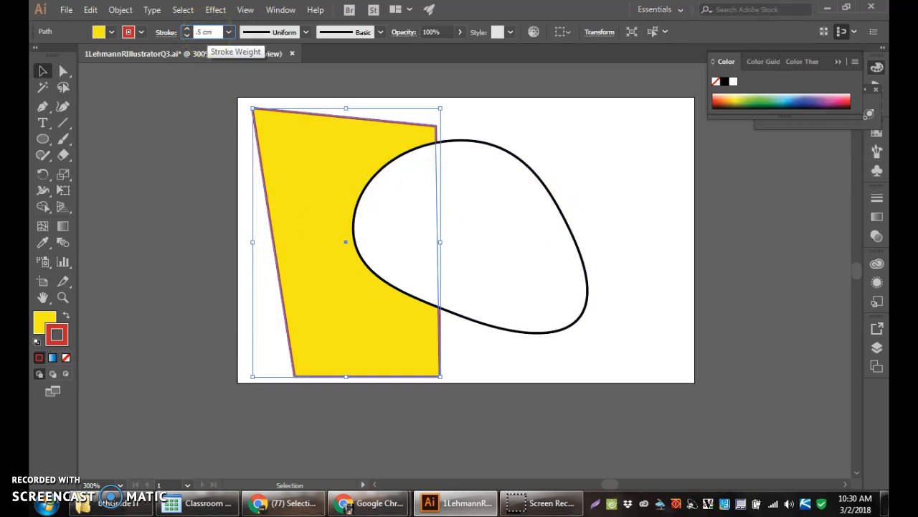
key(Return)
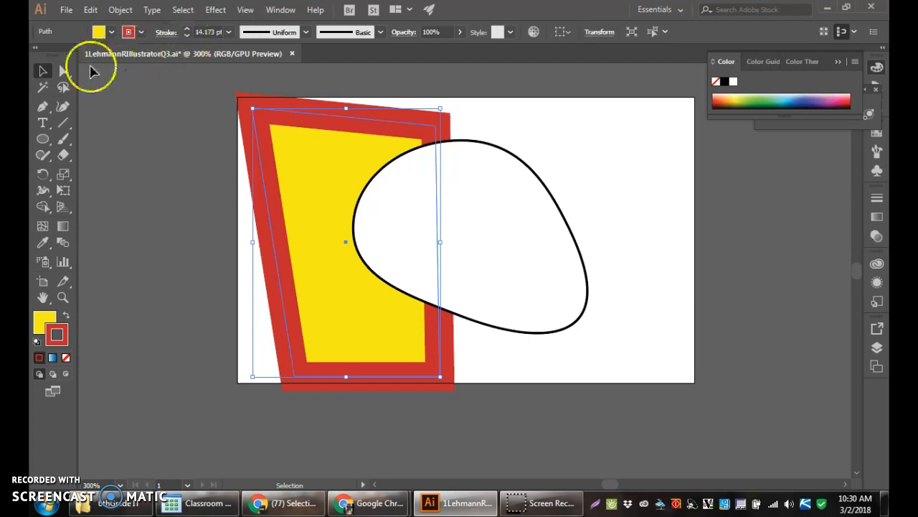
Select the rounded shape and fill it with the bright blue swatch.
click(585, 319)
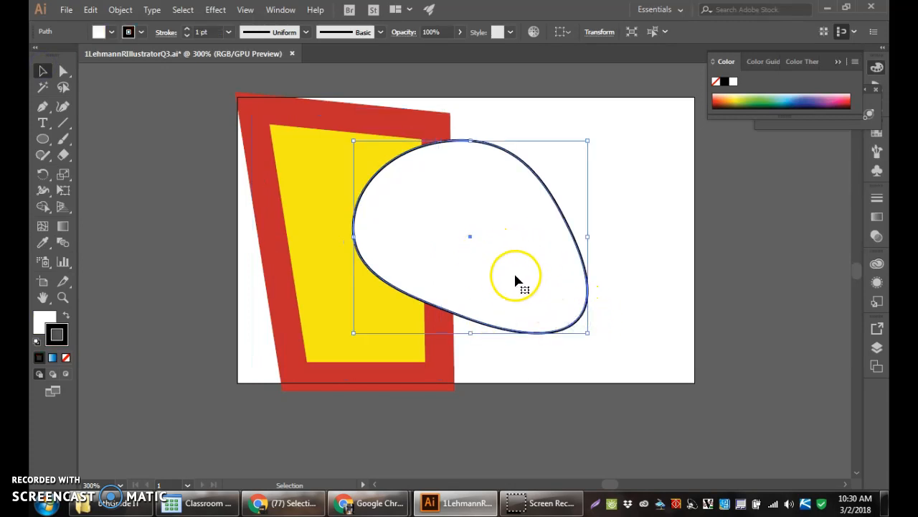
click(43, 320)
click(112, 31)
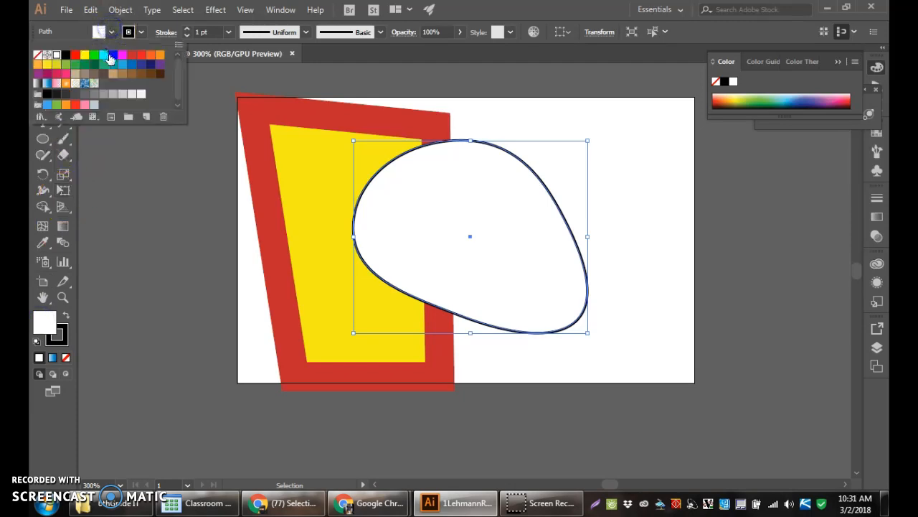
click(113, 56)
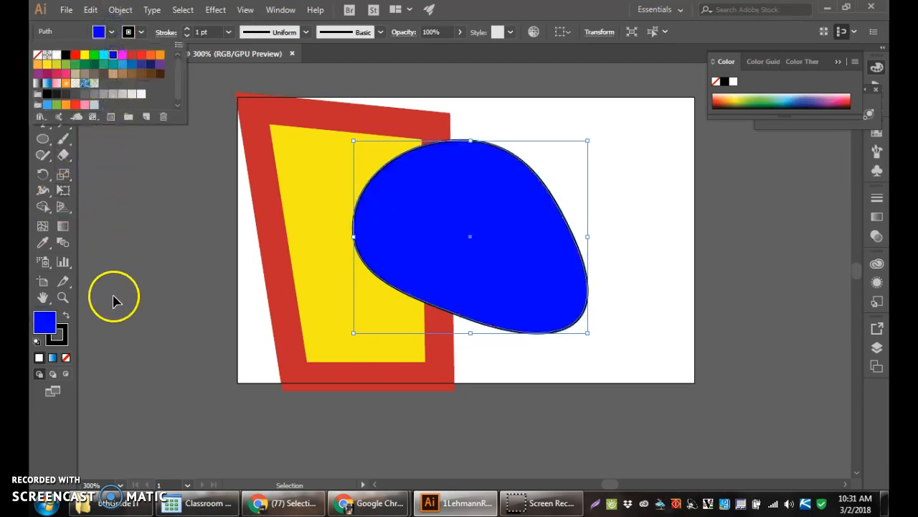
Set the rounded shape's stroke color to green 2AF414 and its stroke weight to .2 cm.
click(66, 337)
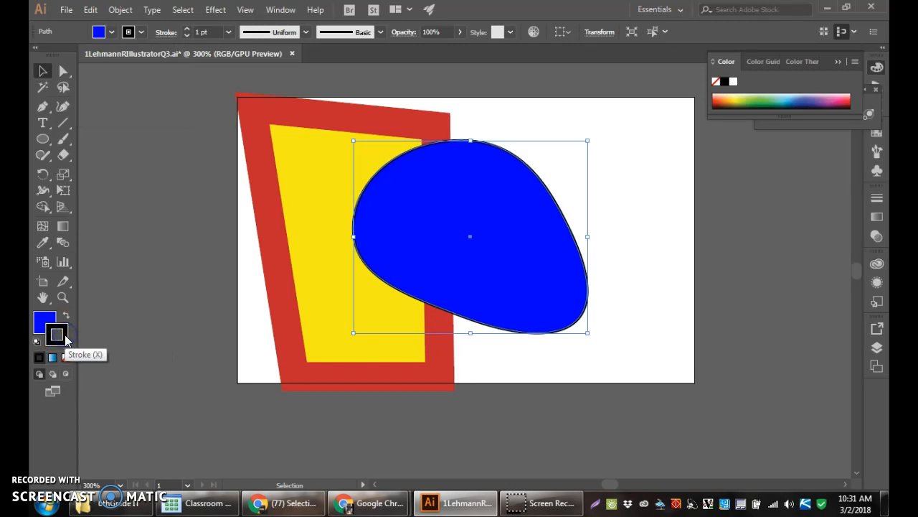
double_click(66, 337)
click(638, 256)
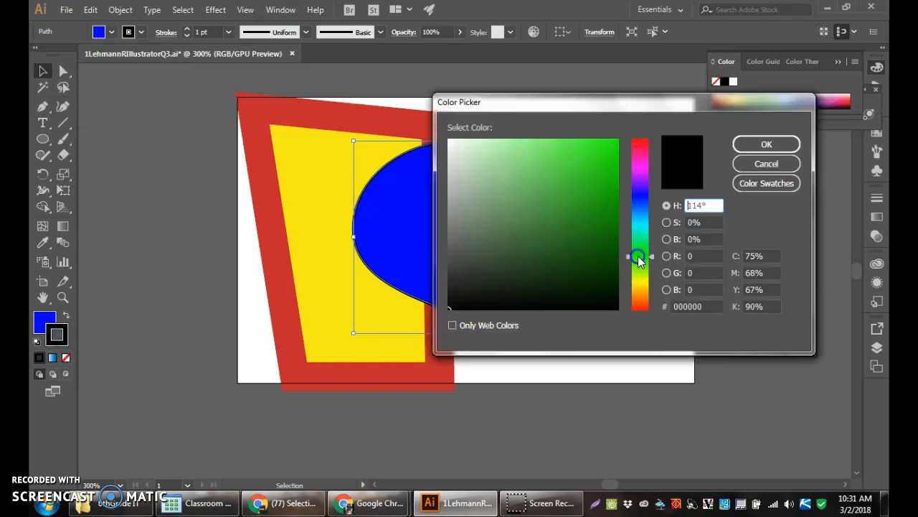
click(605, 146)
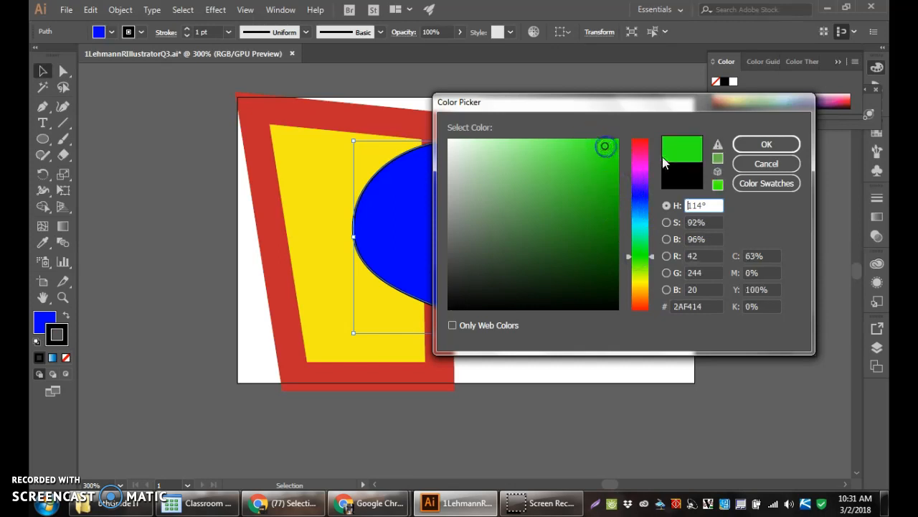
click(763, 144)
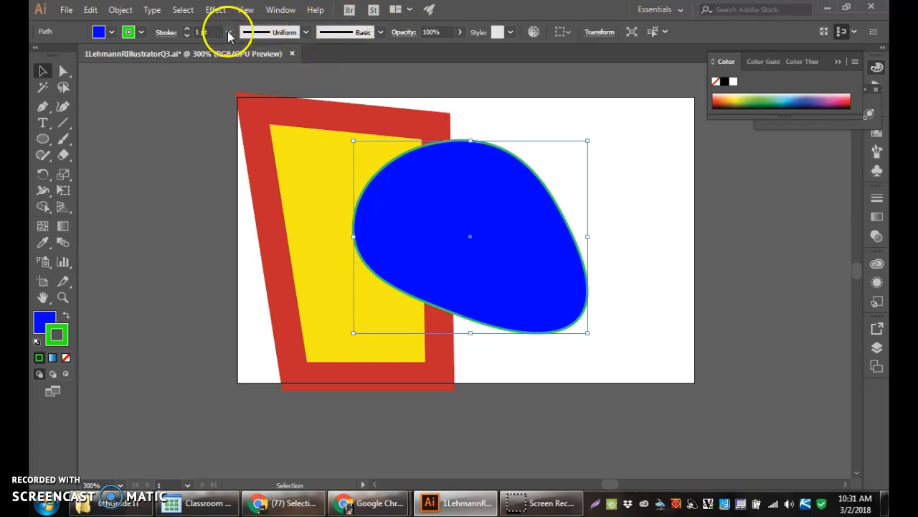
click(205, 32)
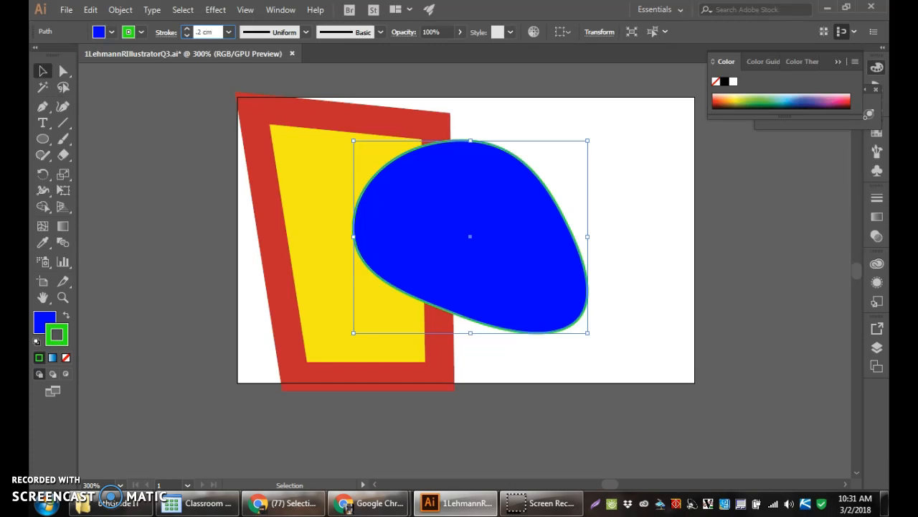
key(Return)
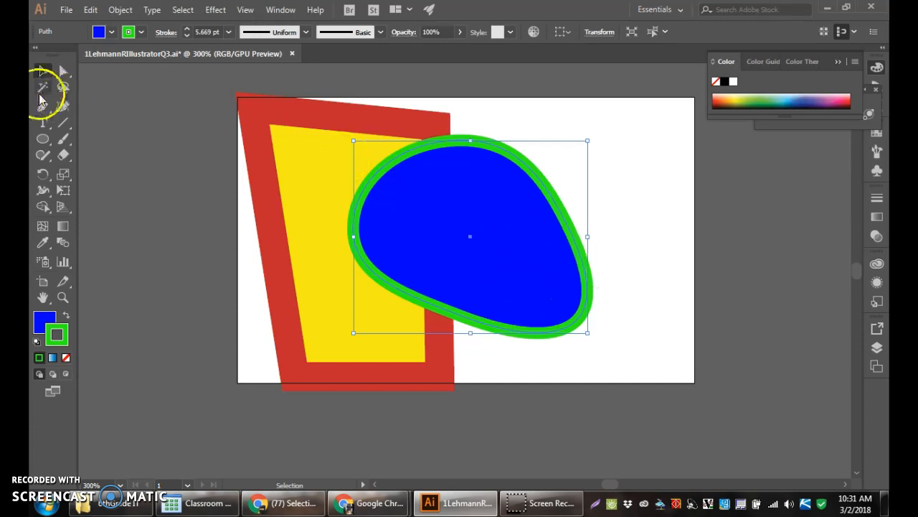
Send the blue rounded shape backward, behind the yellow four-sided shape.
right_click(401, 234)
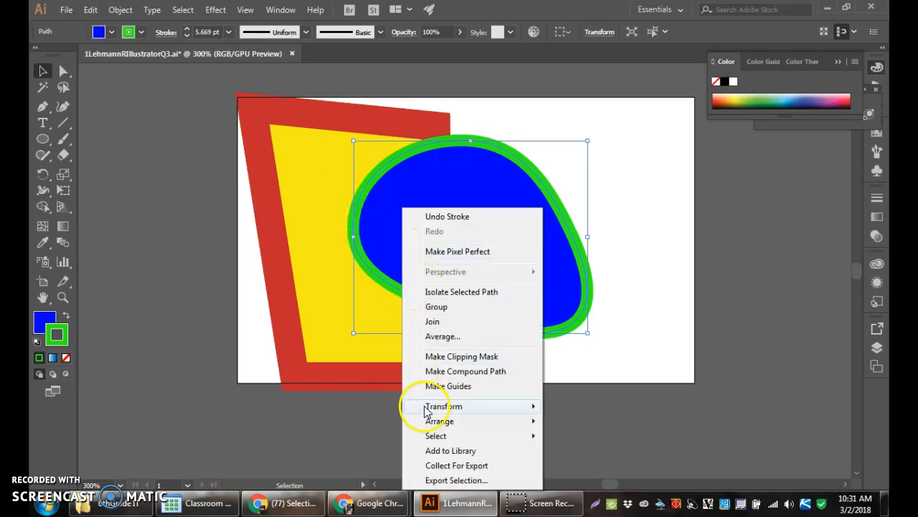
mouse_move(432, 423)
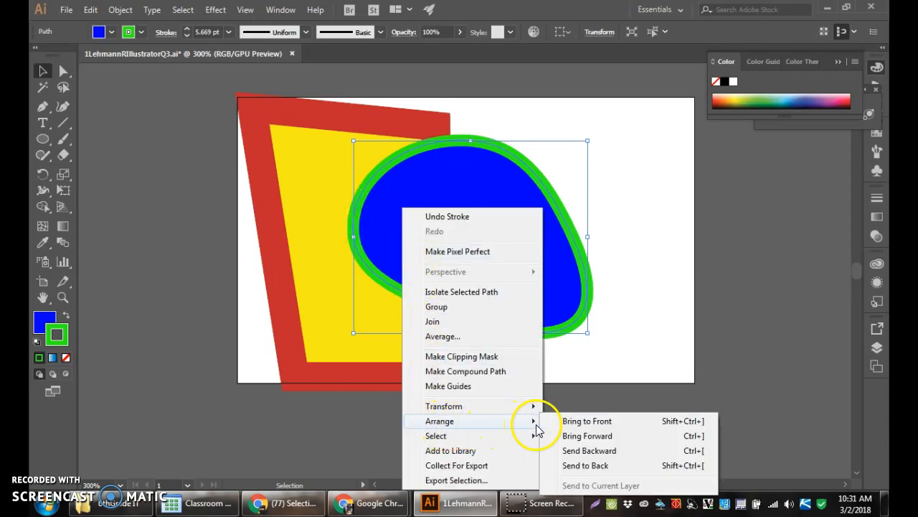
click(587, 452)
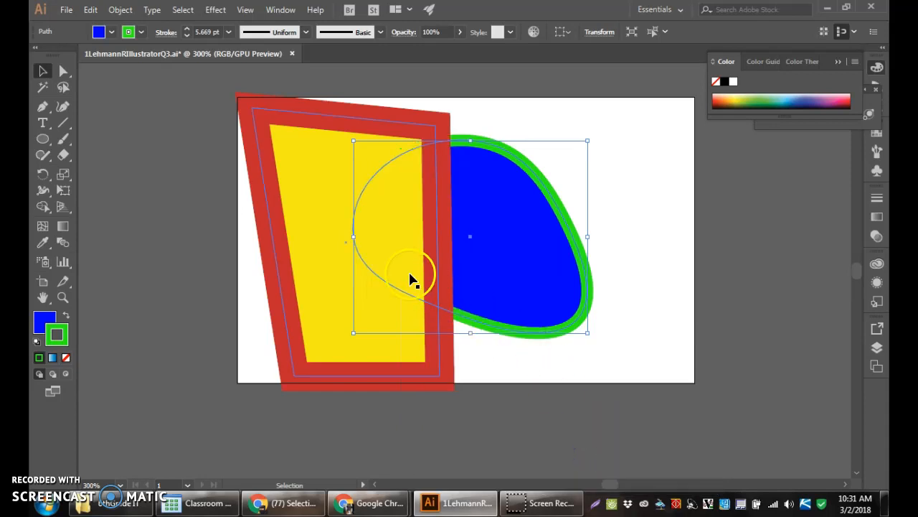
Select the yellow four-sided shape and send it backward, behind the blue rounded shape.
click(327, 200)
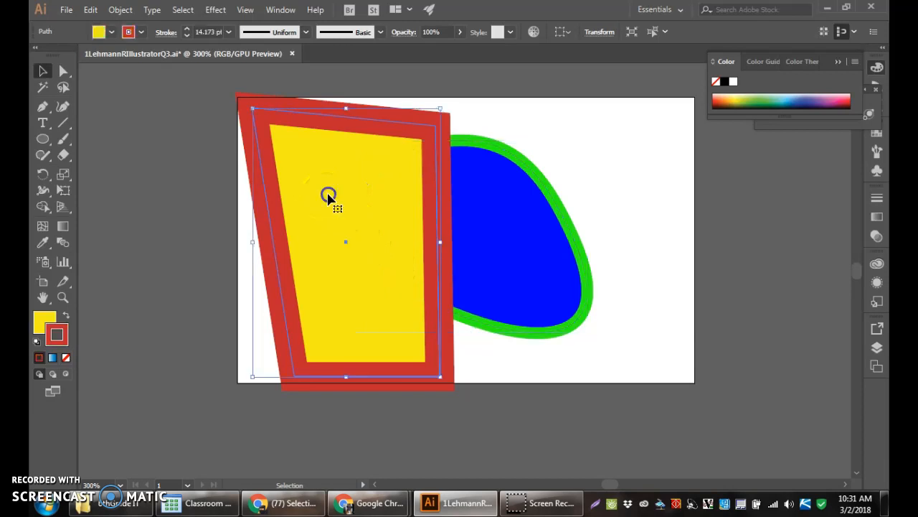
right_click(328, 200)
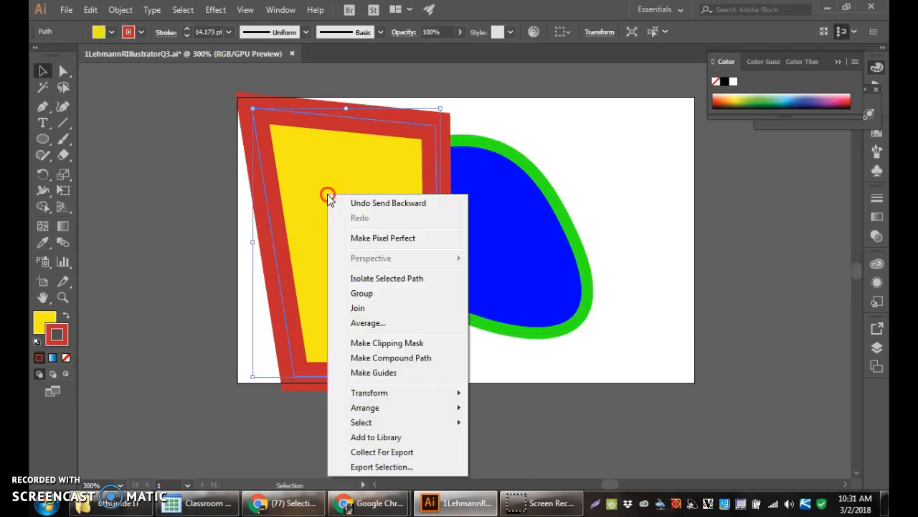
mouse_move(391, 415)
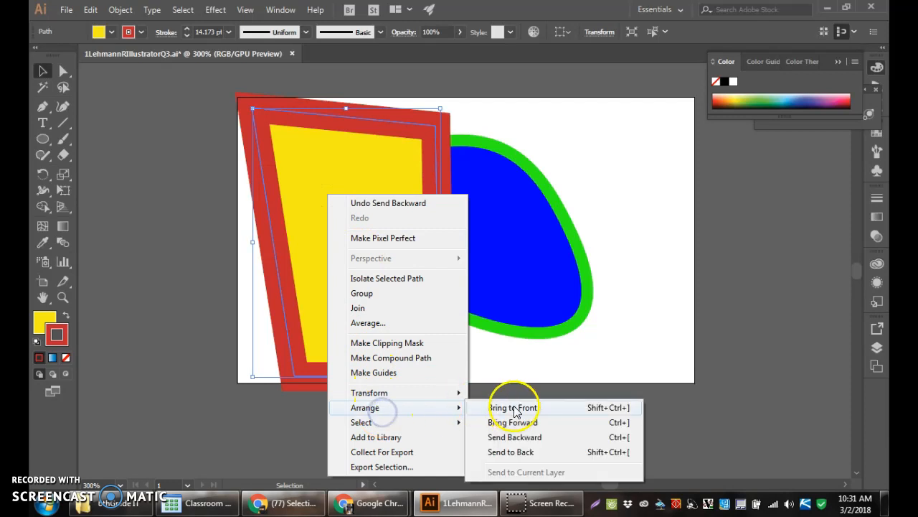
click(515, 438)
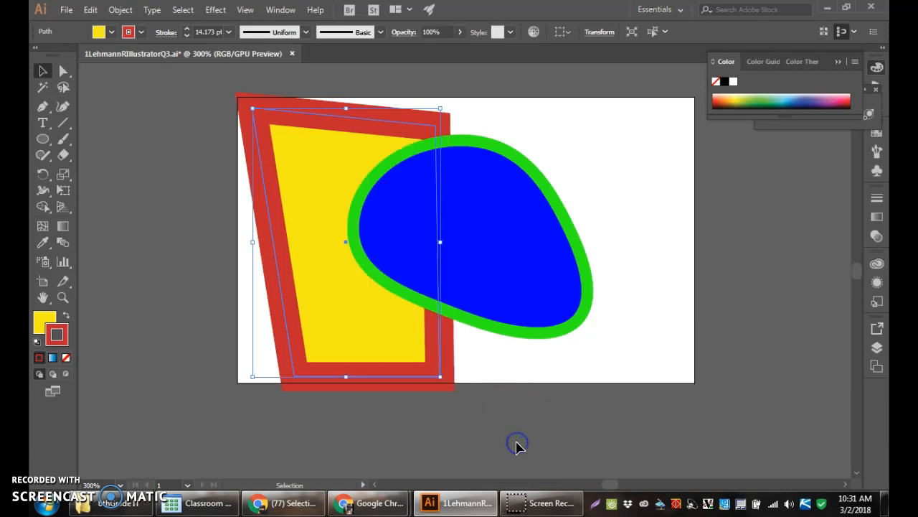